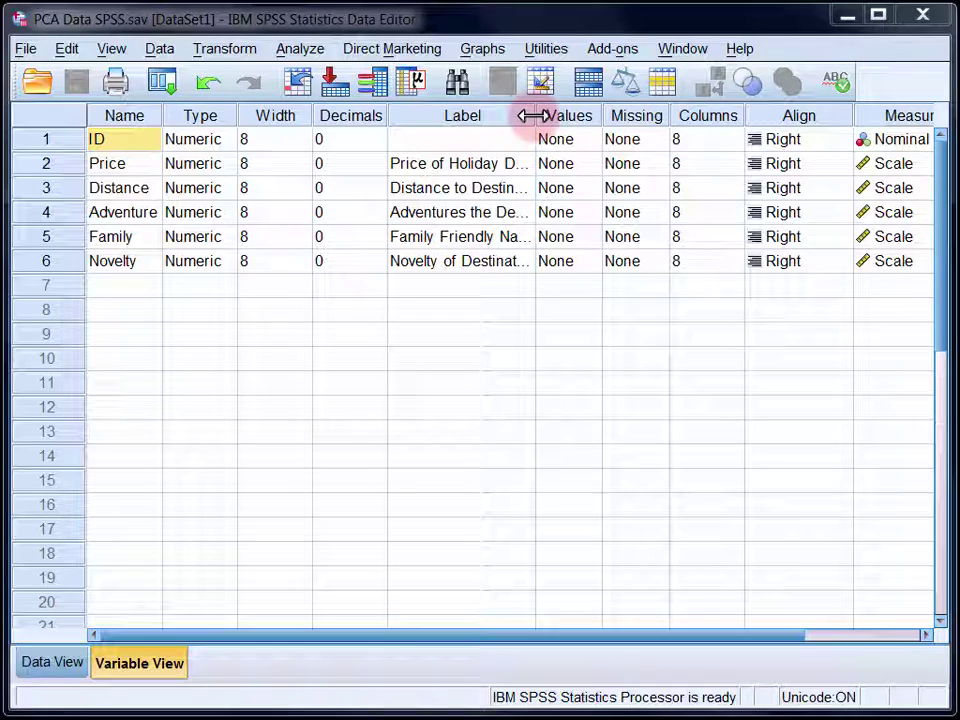
Widen the Label column in Variable View so every variable label shows in full.
{"action": "left_click_drag", "start_coordinate": [529, 116], "coordinate": [765, 129]}
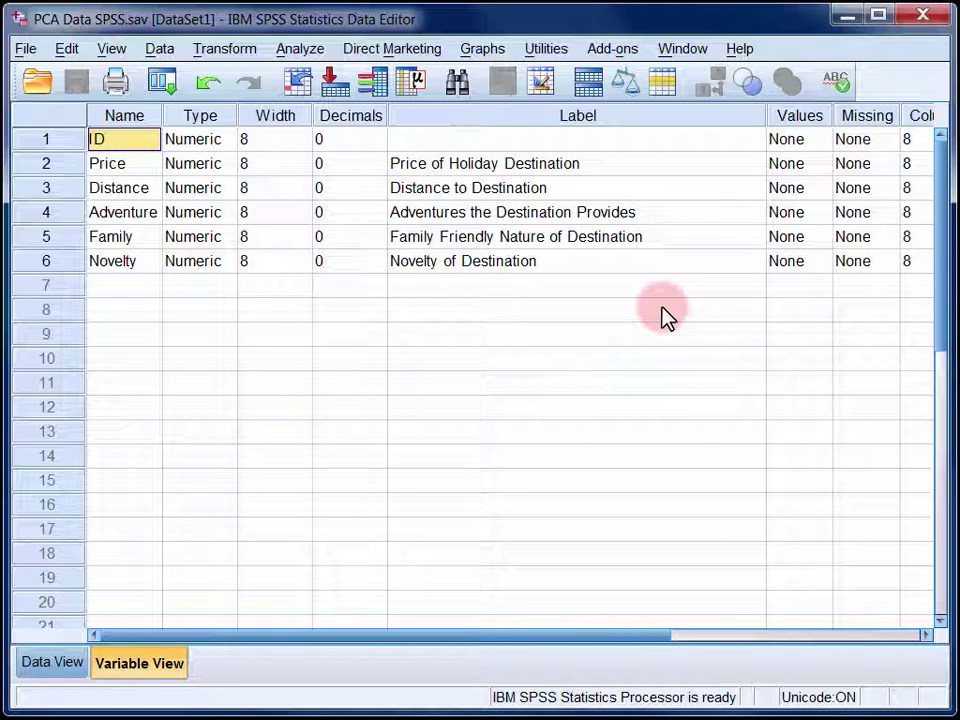
Switch to Data View and open Analyze > Dimension Reduction > Factor.
{"action": "left_click", "coordinate": [71, 672]}
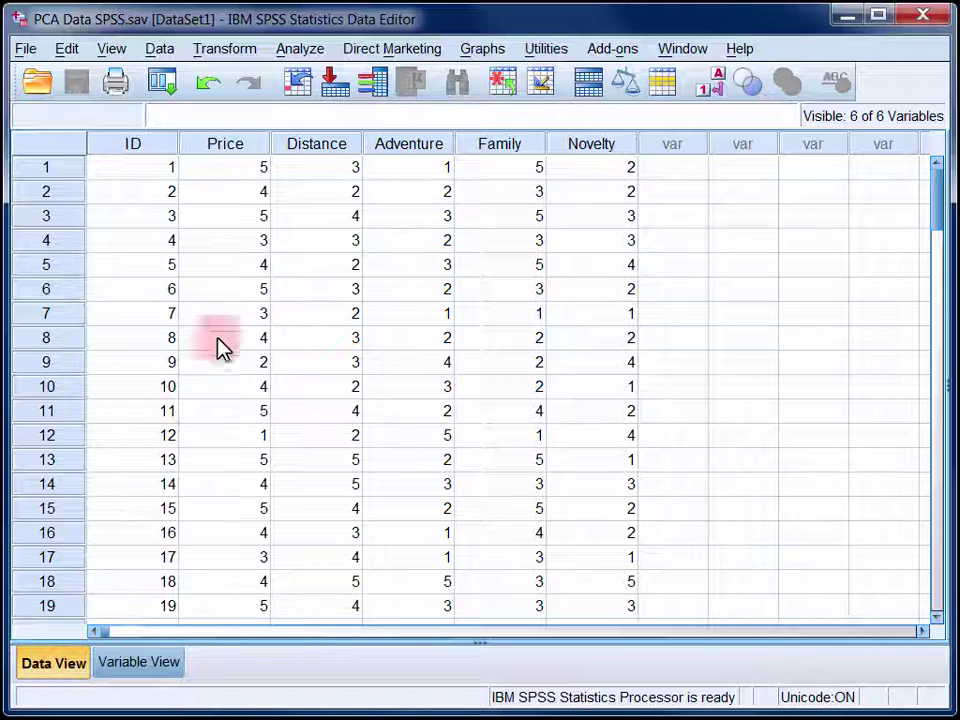
{"action": "left_click", "coordinate": [292, 54]}
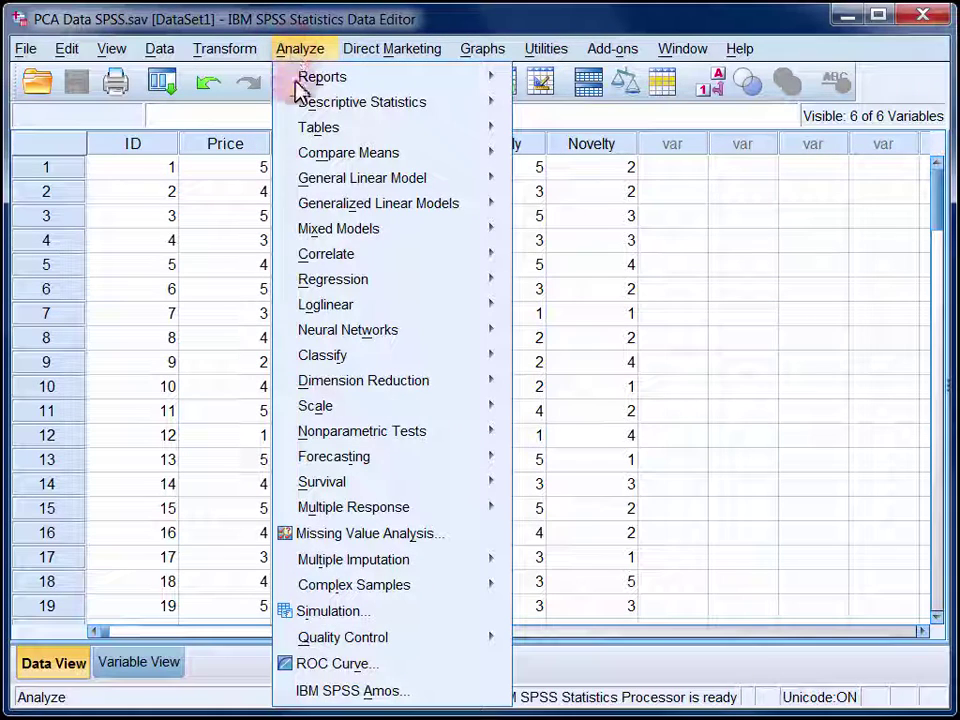
{"action": "mouse_move", "coordinate": [345, 385]}
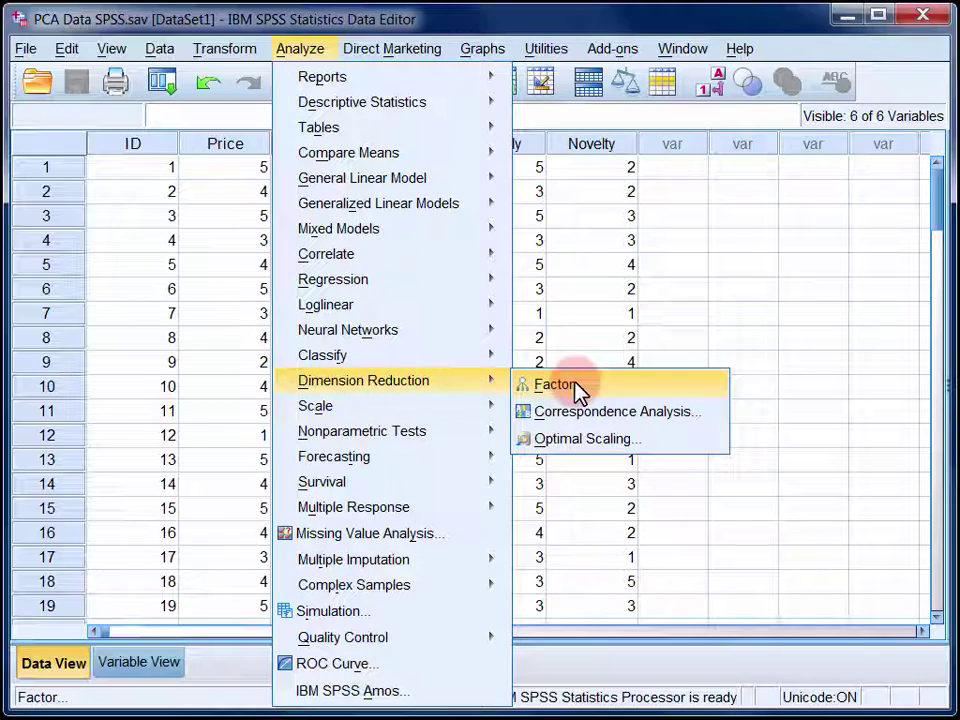
{"action": "left_click", "coordinate": [556, 385]}
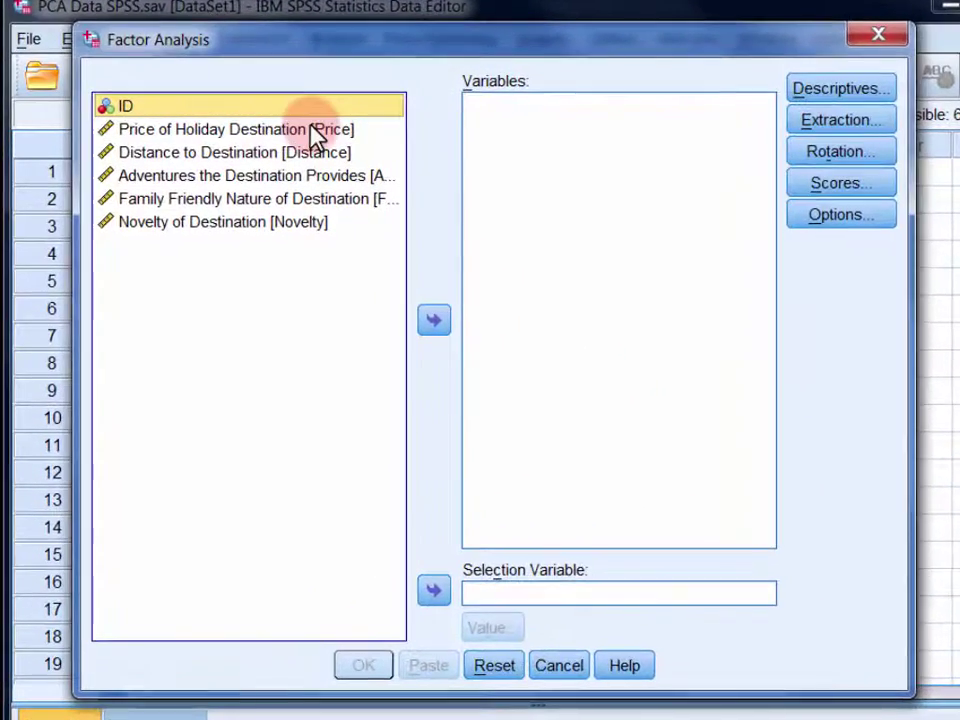
Move the five variables from Price of Holiday Destination to Novelty of Destination into the Variables list.
{"action": "left_click", "coordinate": [299, 131]}
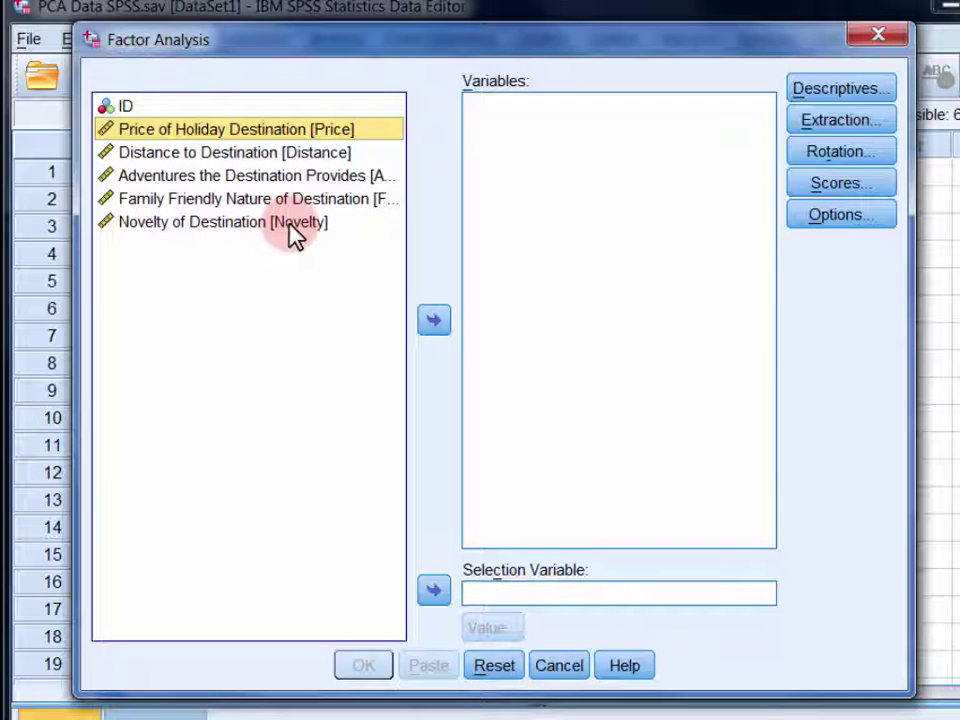
{"action": "left_click", "coordinate": [295, 224], "text": "shift"}
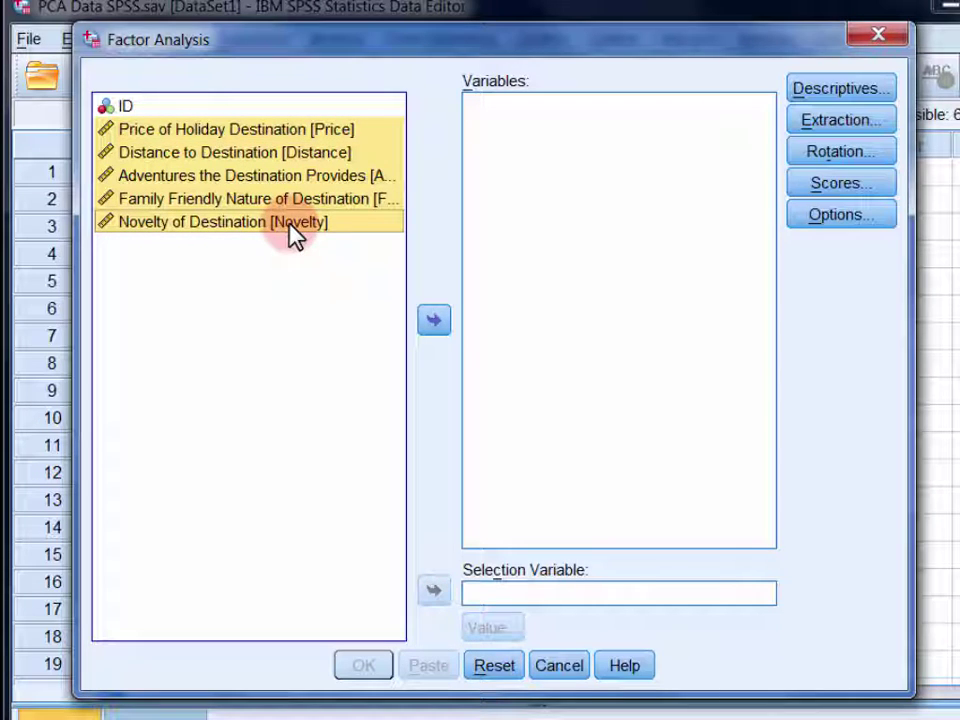
{"action": "left_click", "coordinate": [433, 330]}
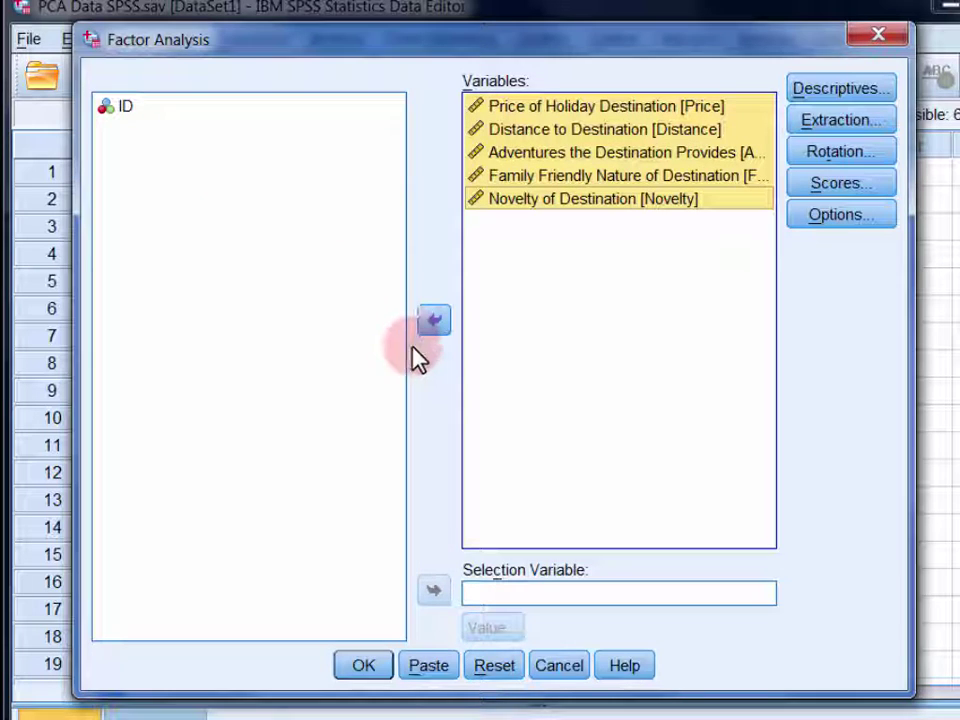
Request coefficients, significance levels, determinant, KMO and Bartlett's, reproduced and anti-image matrices.
{"action": "left_click", "coordinate": [815, 94]}
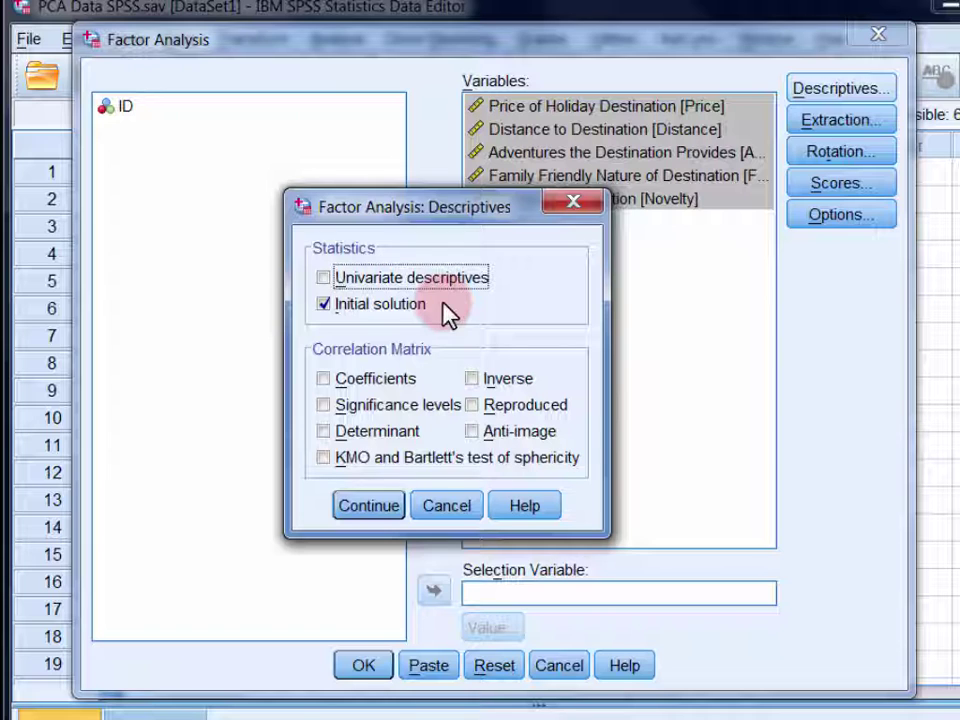
{"action": "left_click", "coordinate": [403, 389]}
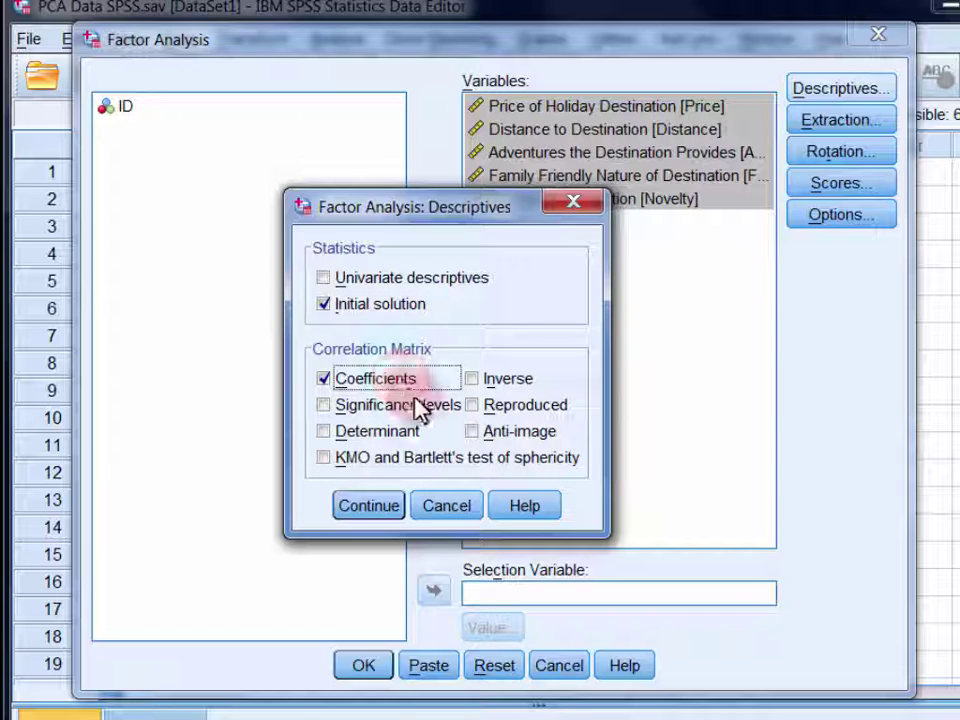
{"action": "left_click", "coordinate": [432, 415]}
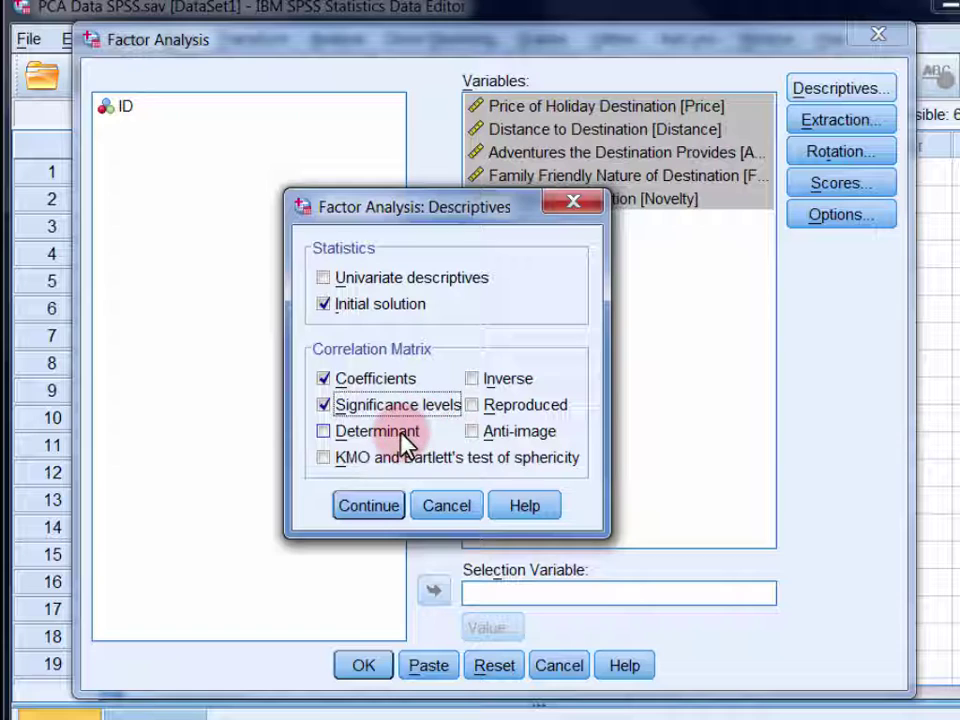
{"action": "left_click", "coordinate": [408, 438]}
{"action": "left_click", "coordinate": [408, 462]}
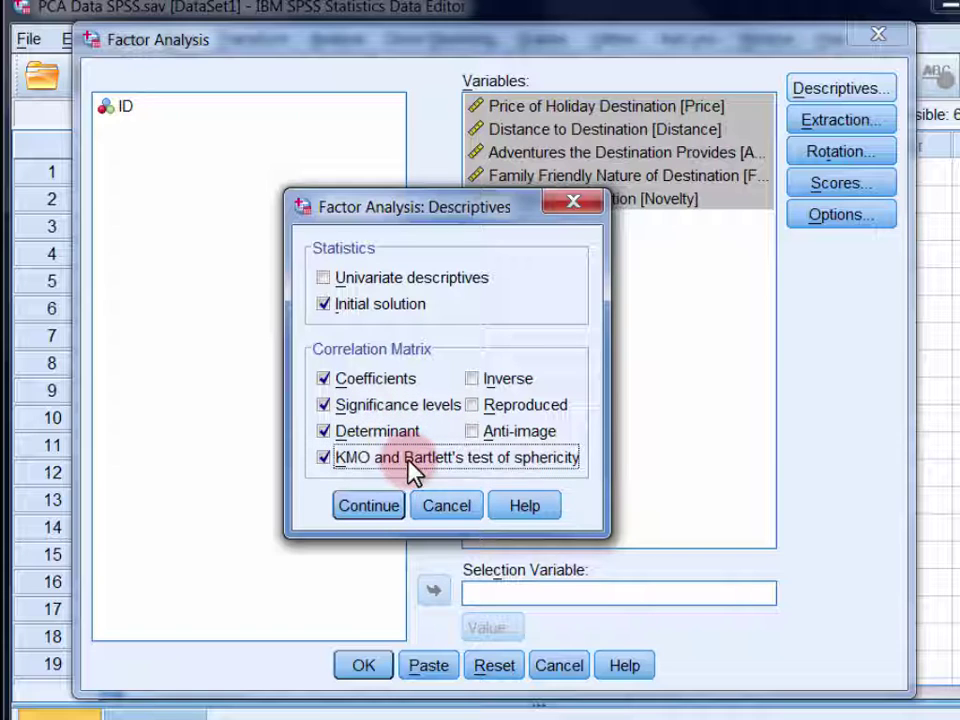
{"action": "left_click", "coordinate": [497, 408]}
{"action": "left_click", "coordinate": [519, 440]}
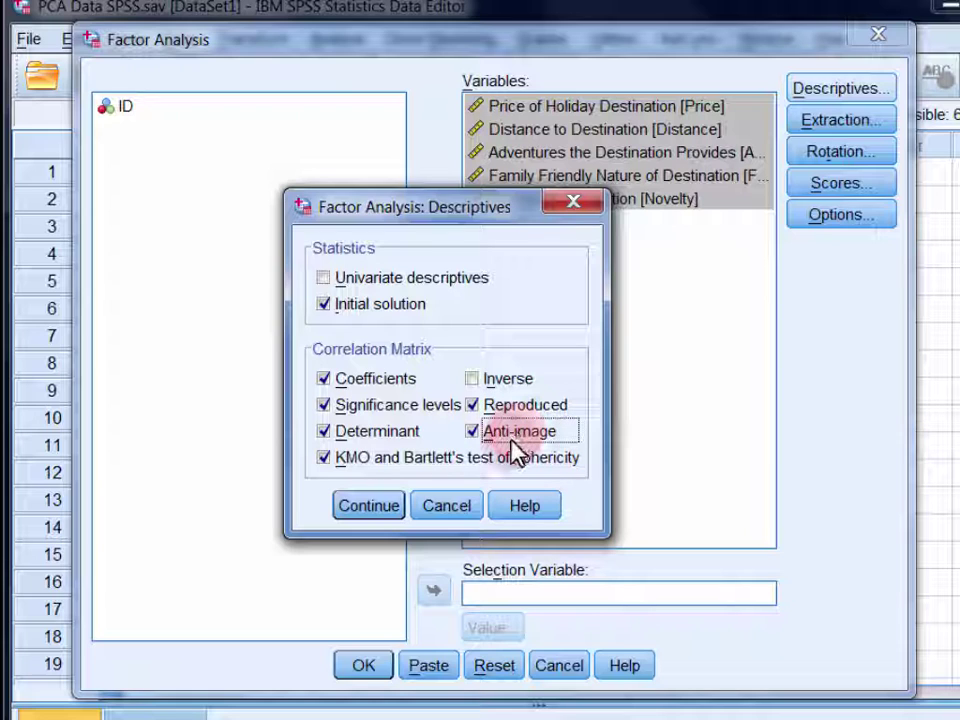
{"action": "left_click", "coordinate": [383, 507]}
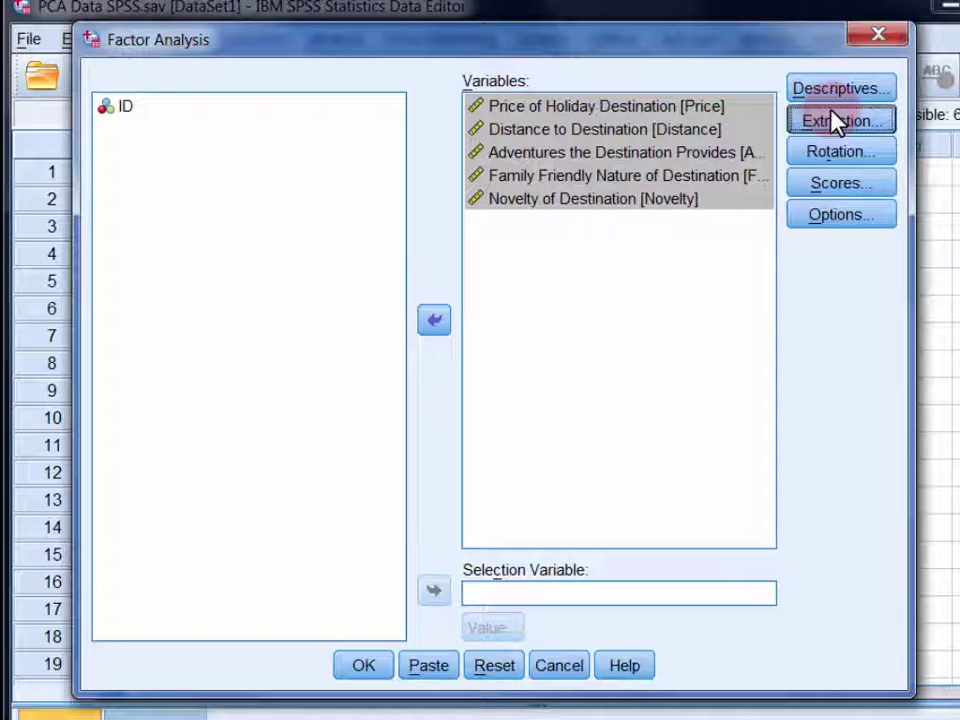
Keep Principal components as the extraction method and add a scree plot.
{"action": "left_click", "coordinate": [836, 120]}
{"action": "left_click", "coordinate": [518, 216]}
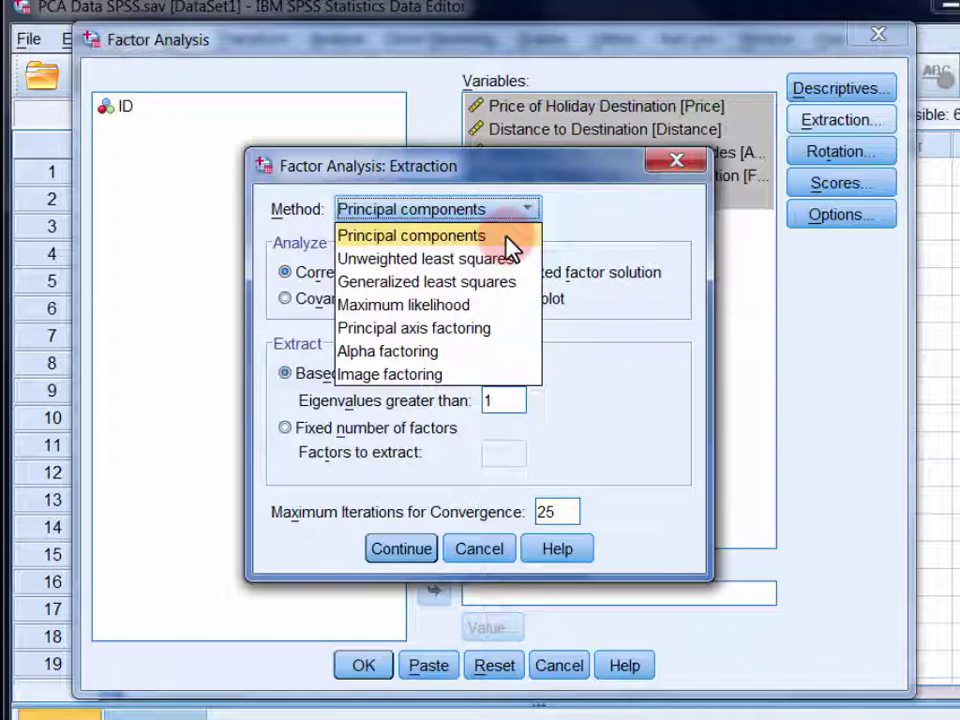
{"action": "left_click", "coordinate": [508, 238]}
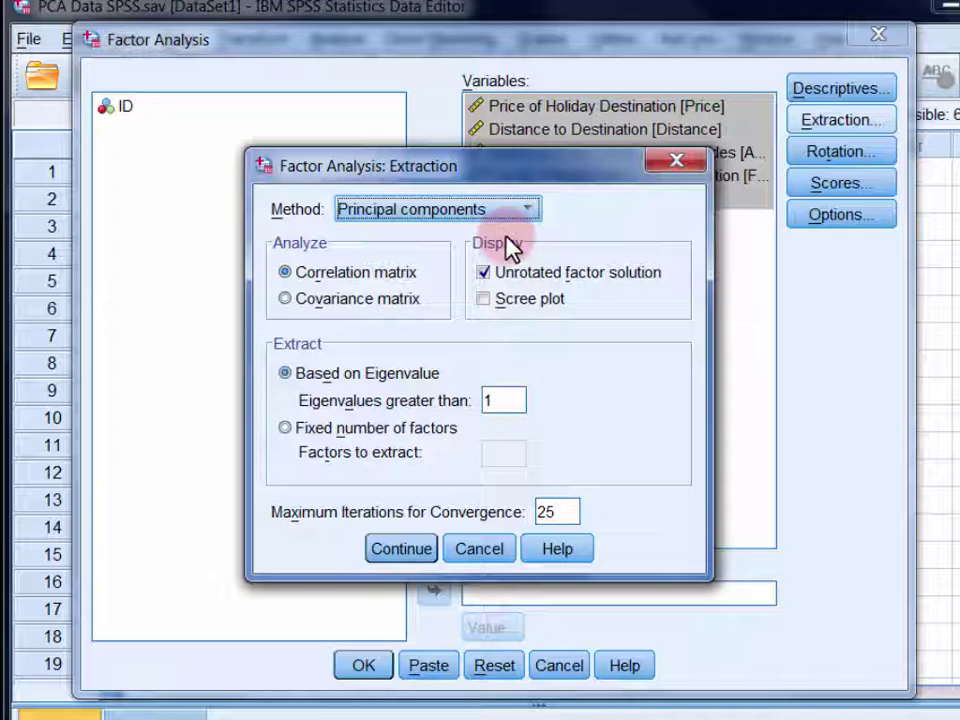
{"action": "left_click", "coordinate": [505, 299]}
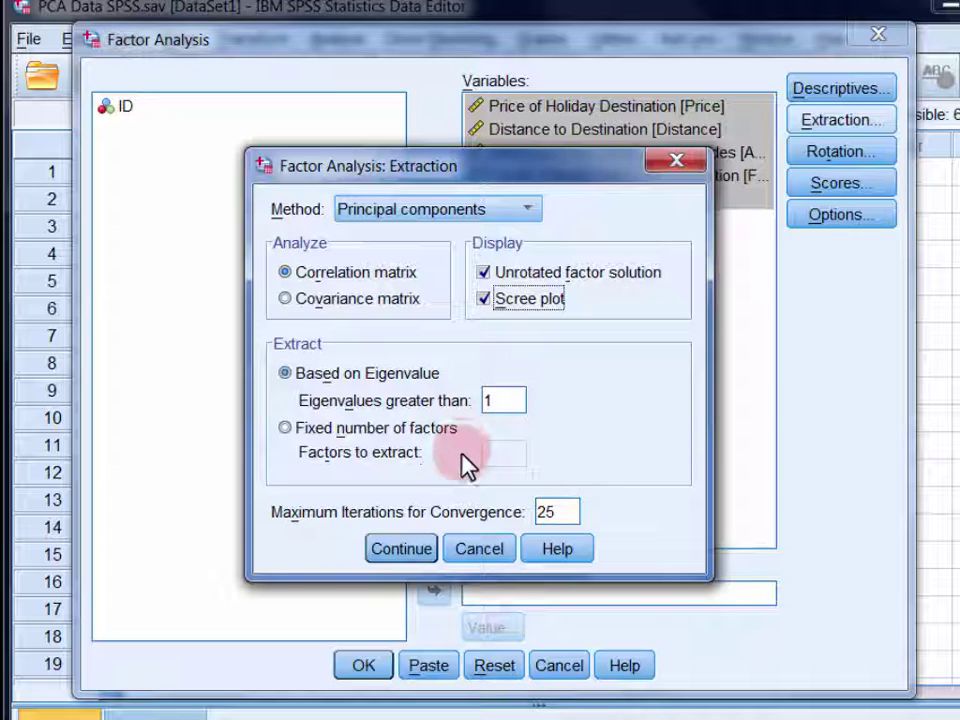
{"action": "left_click", "coordinate": [432, 548]}
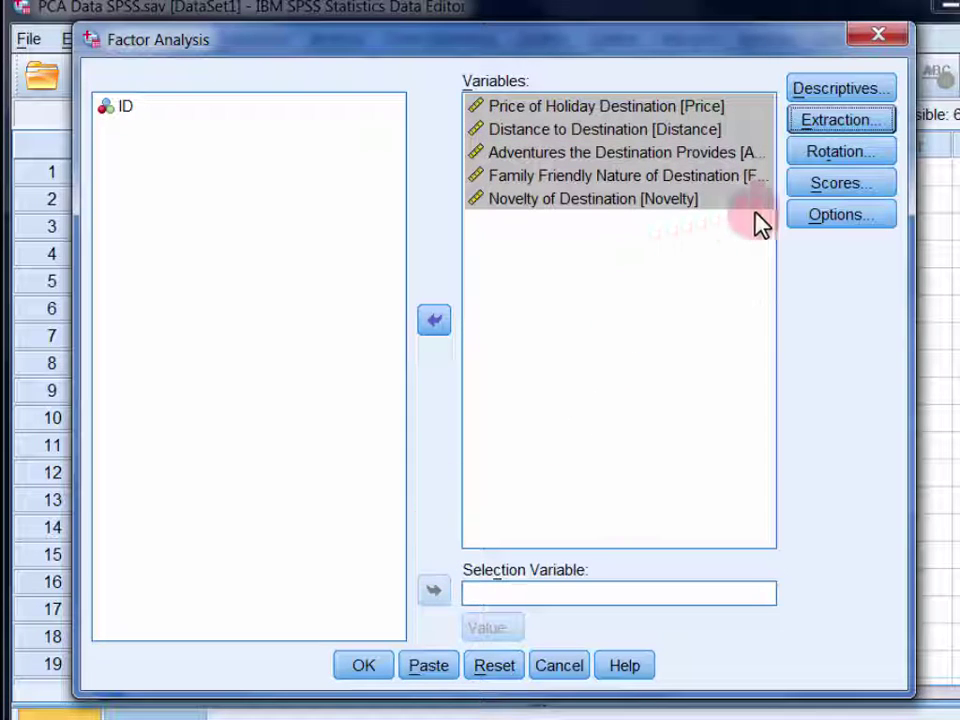
Set the rotation to Direct Oblimin with delta 0.
{"action": "left_click", "coordinate": [813, 160]}
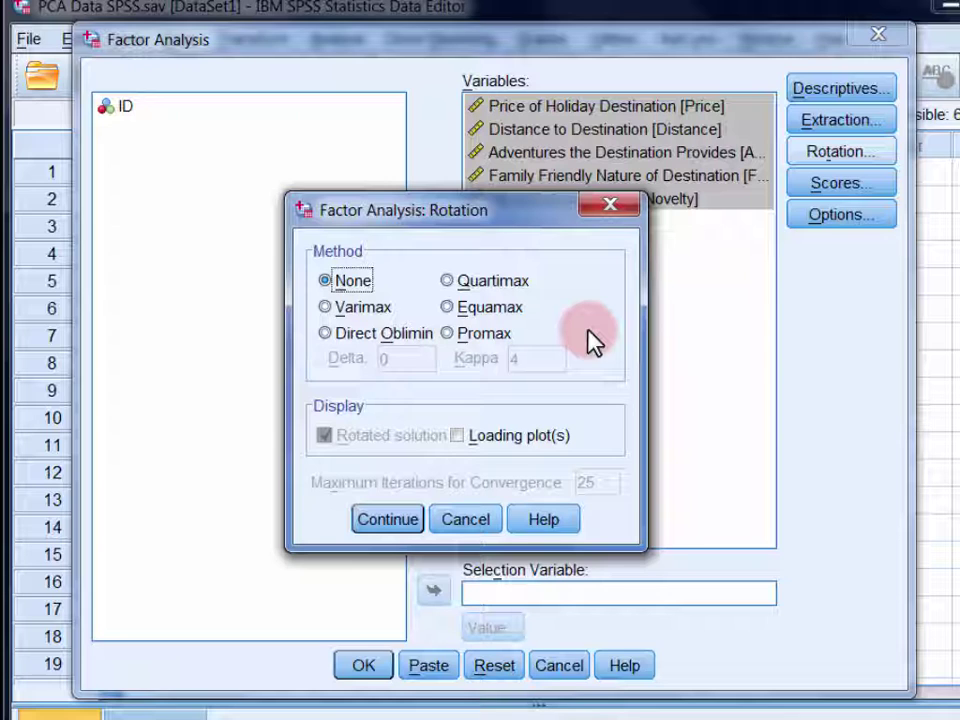
{"action": "left_click", "coordinate": [412, 340]}
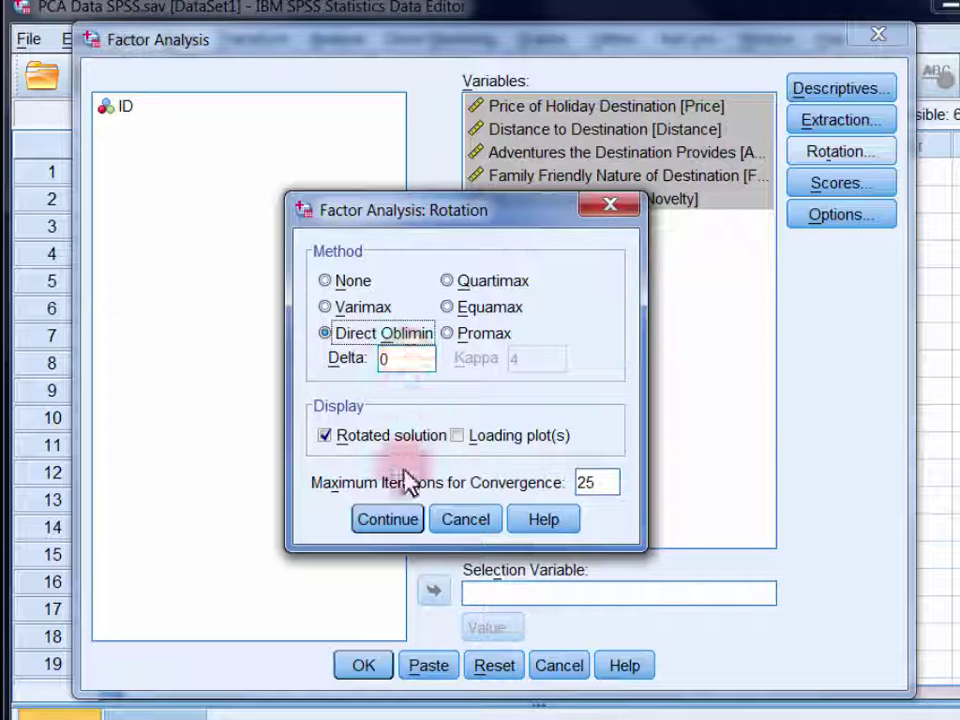
{"action": "left_click", "coordinate": [405, 520]}
{"action": "left_click", "coordinate": [829, 216]}
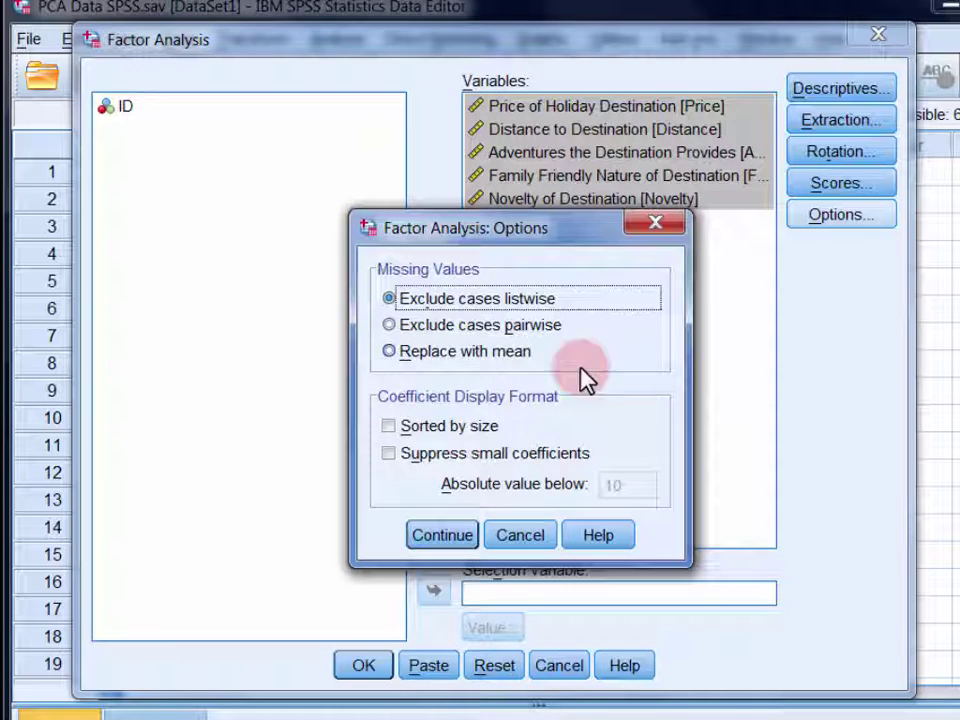
Sort coefficients by size, suppress values below .3, and run the factor analysis.
{"action": "left_click", "coordinate": [468, 428]}
{"action": "left_click", "coordinate": [442, 458]}
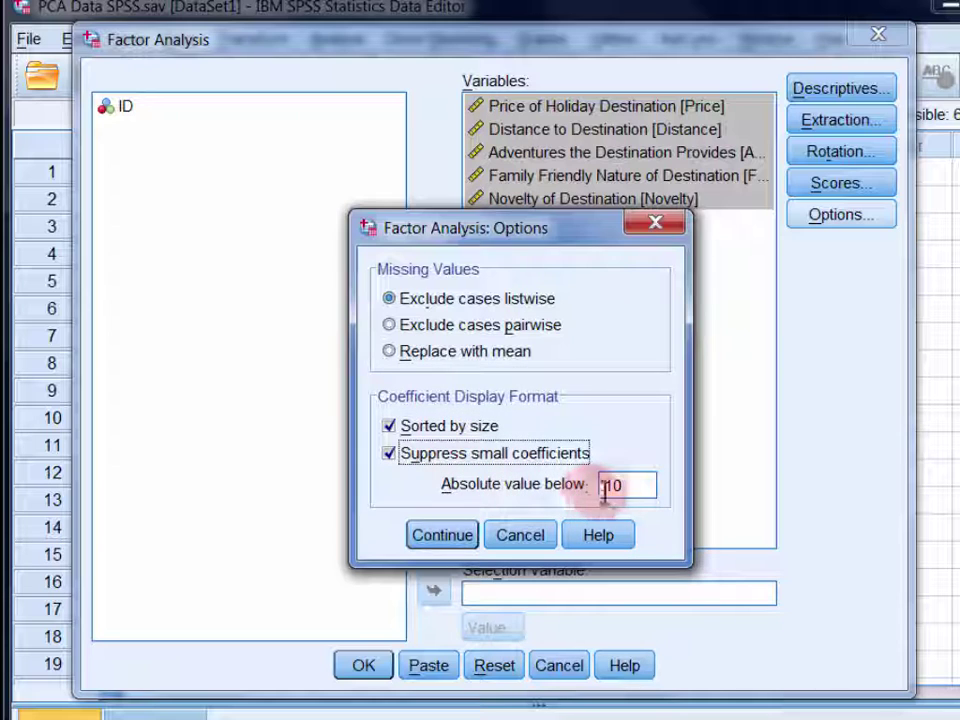
{"action": "left_click", "coordinate": [611, 485]}
{"action": "double_click", "coordinate": [613, 487]}
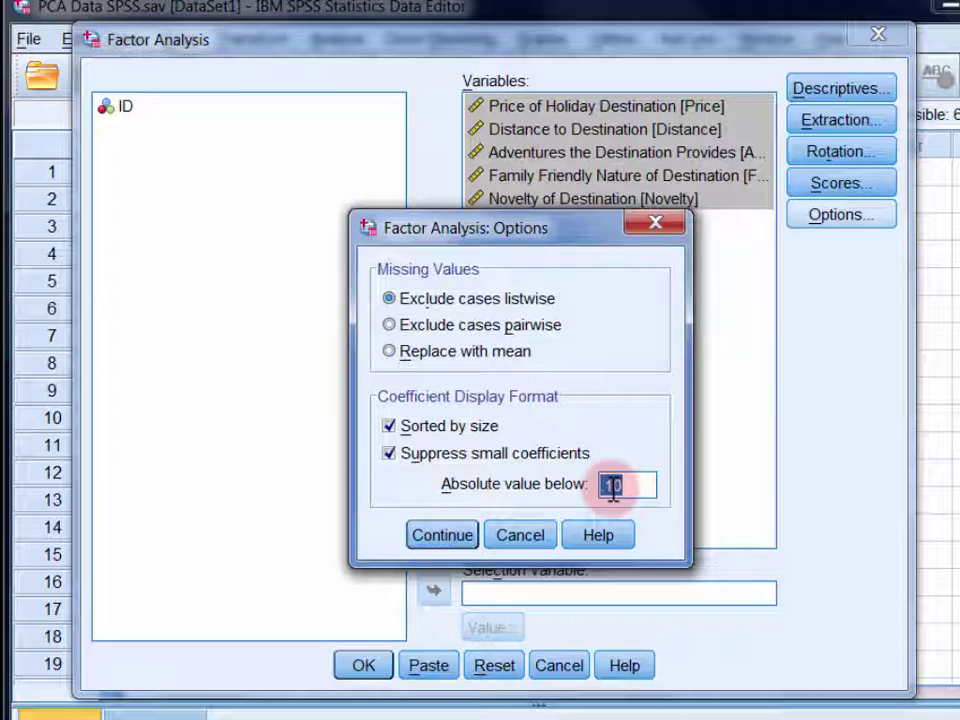
{"action": "key", "text": "BackSpace"}
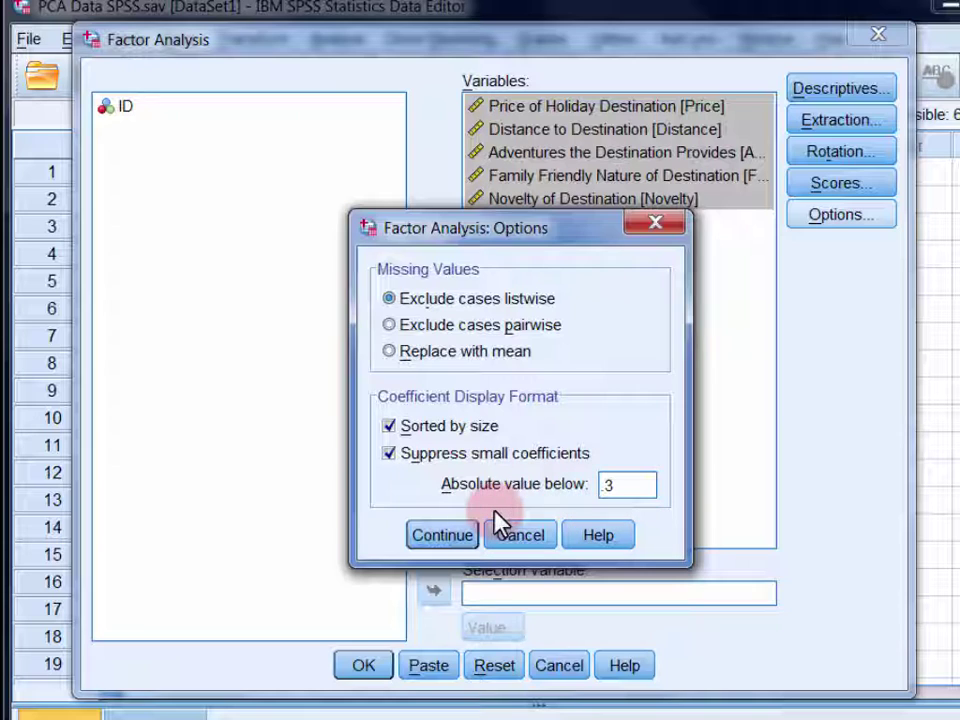
{"action": "left_click", "coordinate": [455, 536]}
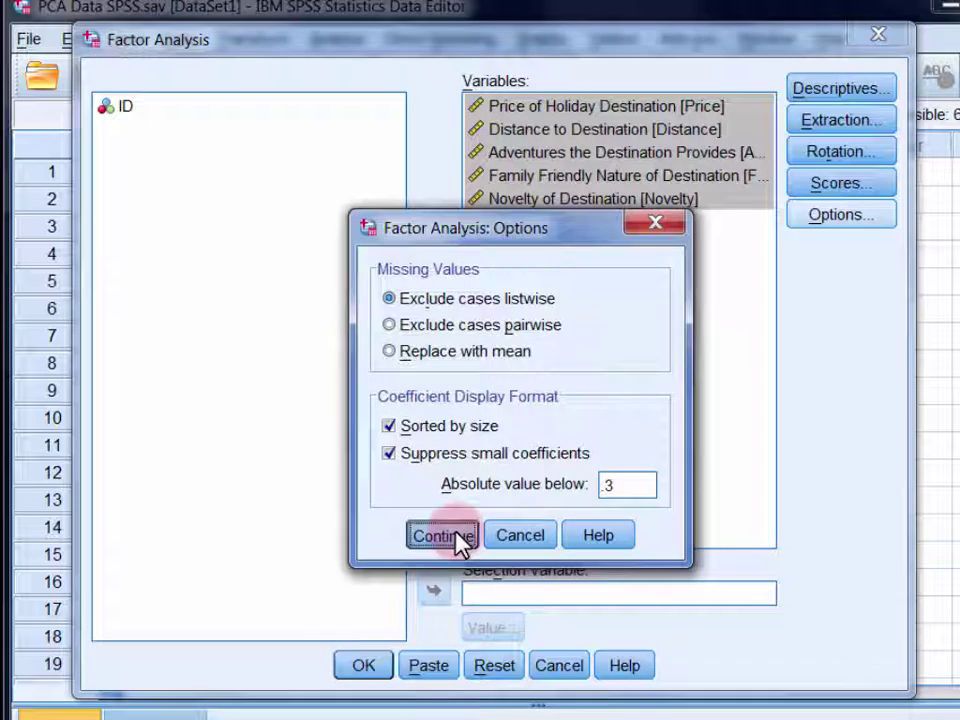
{"action": "left_click", "coordinate": [366, 665]}
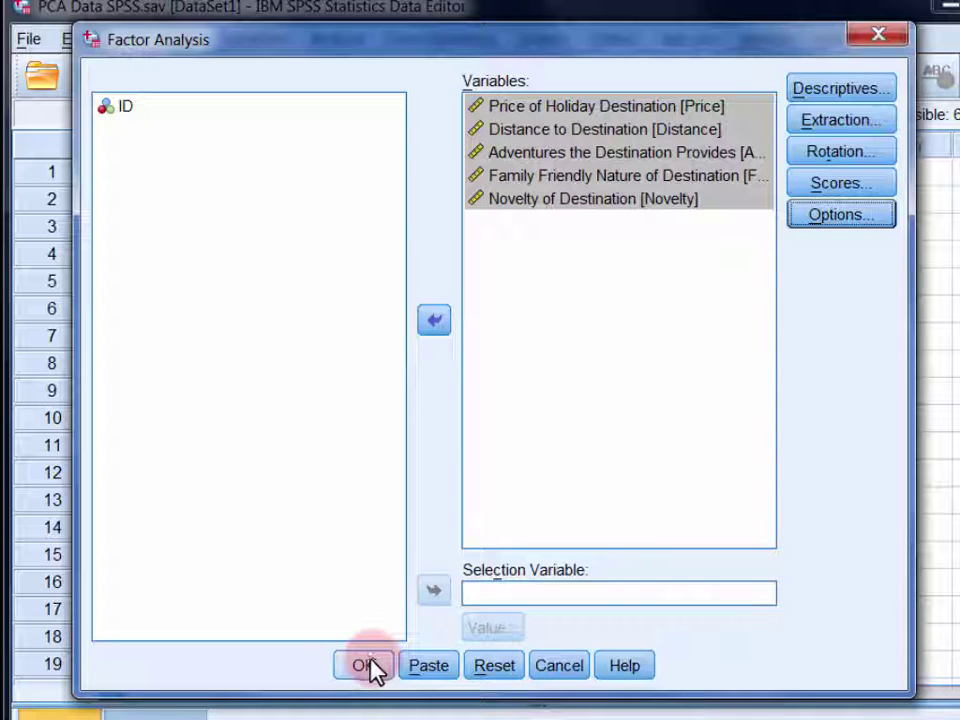